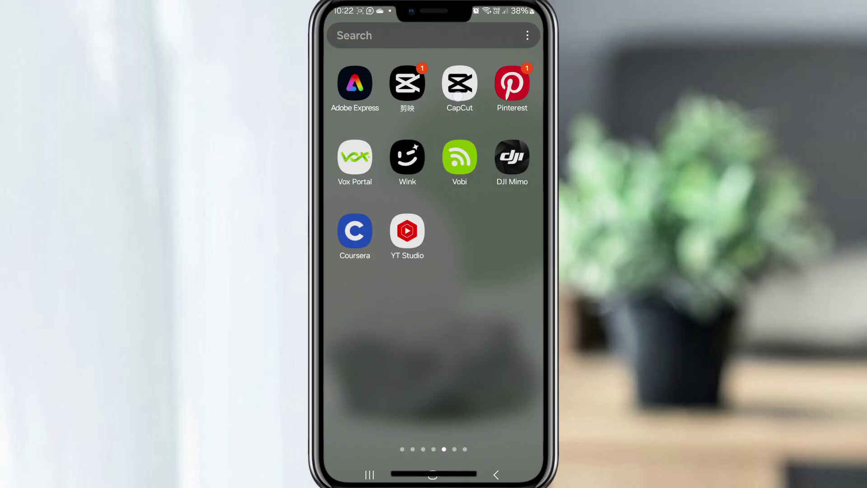
Launch CapCut and start a new project from the mint-sweater vlog clip.
{"action": "left_click", "coordinate": [460, 83]}
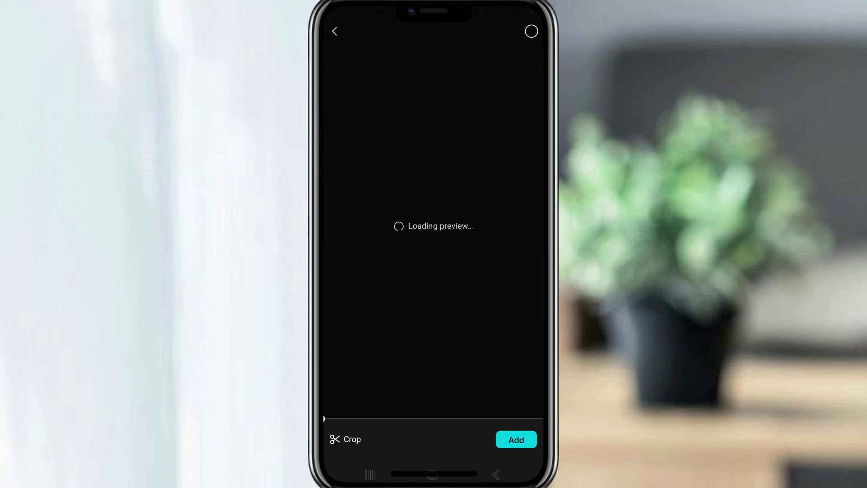
{"action": "left_click", "coordinate": [530, 31]}
{"action": "left_click", "coordinate": [516, 440]}
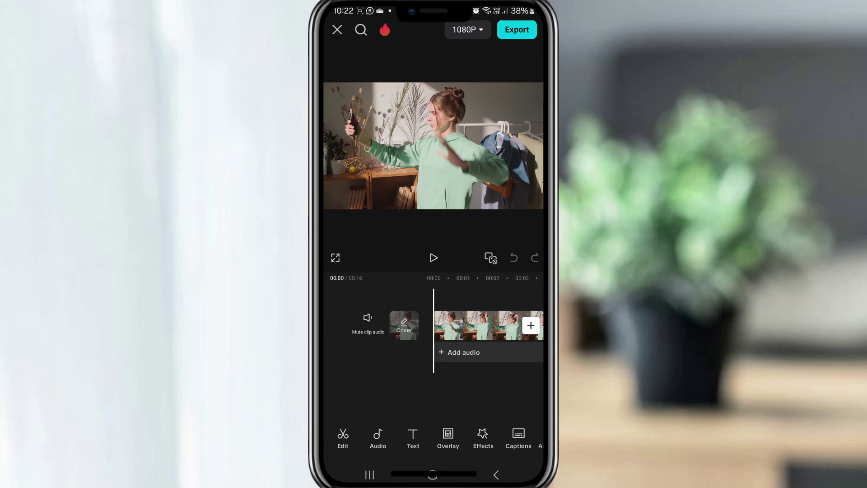
Add a two-line caption 'Spend a day / with me...' ending with ✨💕 emojis.
{"action": "left_click", "coordinate": [412, 437]}
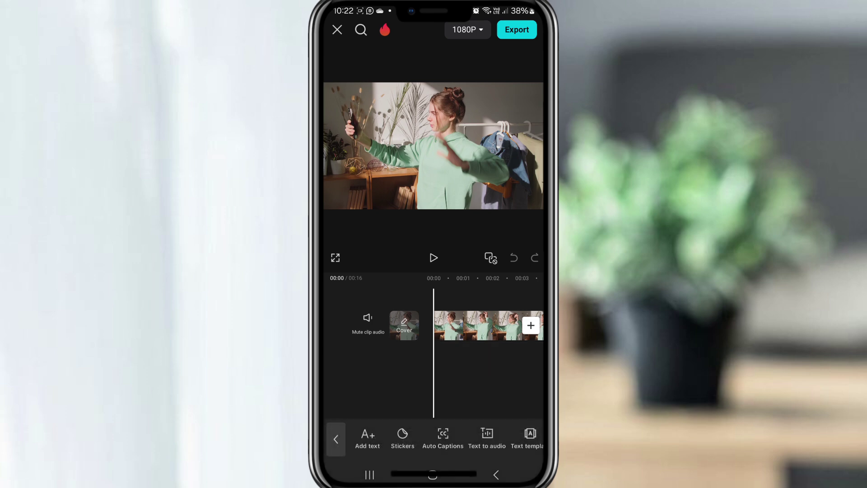
{"action": "left_click", "coordinate": [368, 438]}
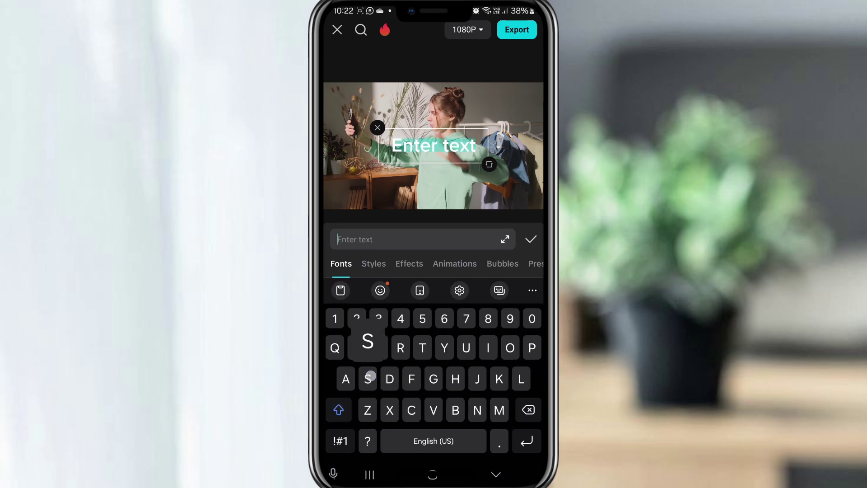
{"action": "type", "text": "Spend "}
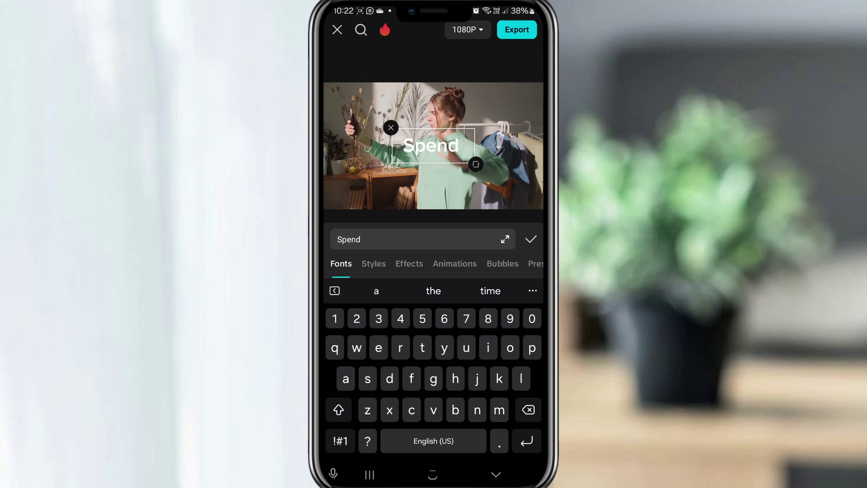
{"action": "type", "text": "a day "}
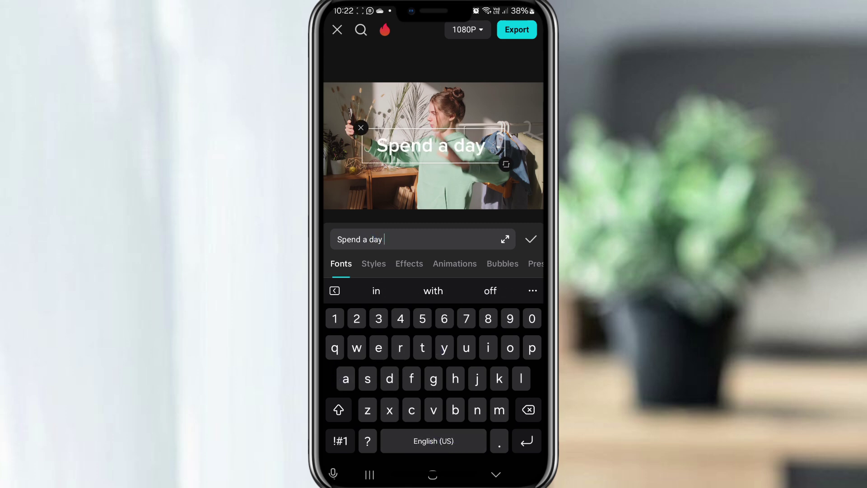
{"action": "type", "text": "with"}
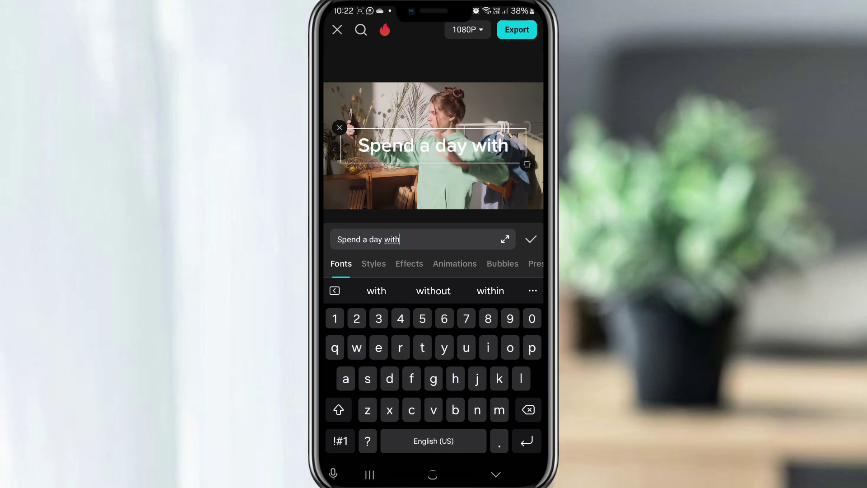
{"action": "key", "text": "BackSpace"}
{"action": "key", "text": "BackSpace"}
{"action": "key", "text": "BackSpace"}
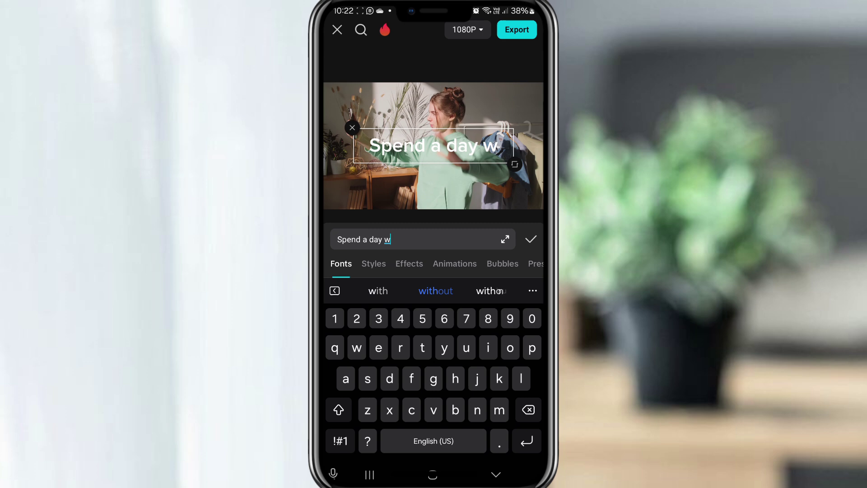
{"action": "key", "text": "BackSpace"}
{"action": "key", "text": "BackSpace"}
{"action": "key", "text": "Return"}
{"action": "type", "text": "with "}
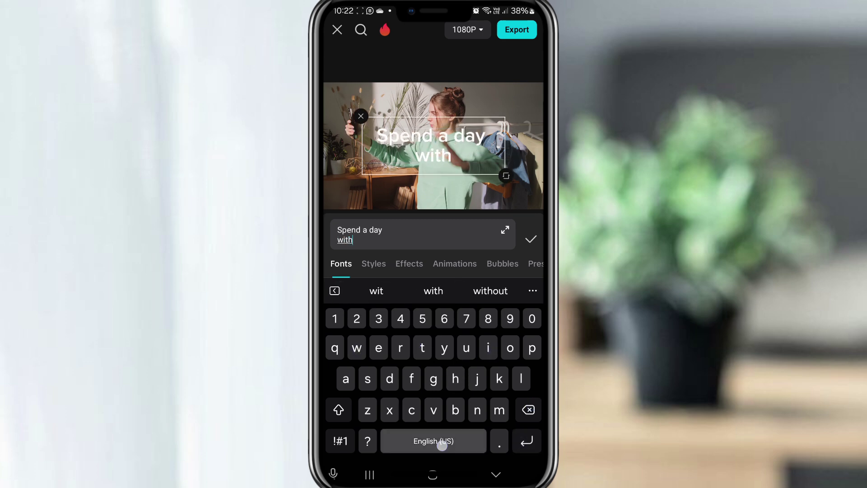
{"action": "type", "text": "me..."}
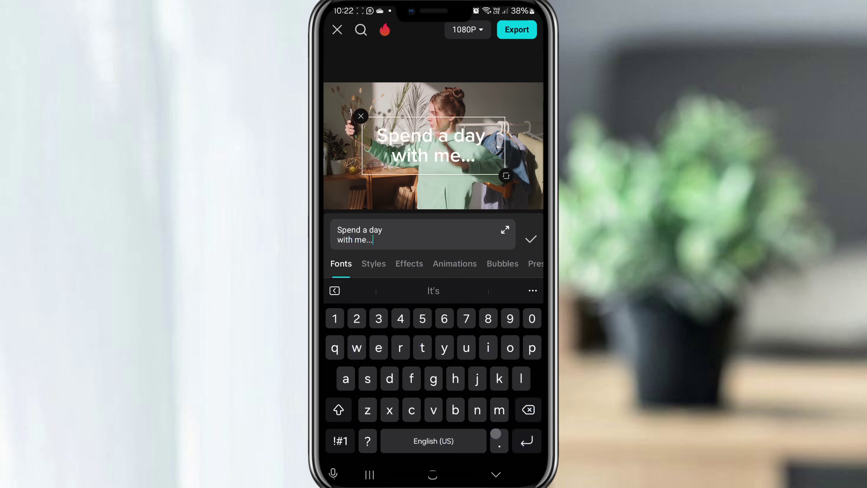
{"action": "left_click", "coordinate": [380, 290]}
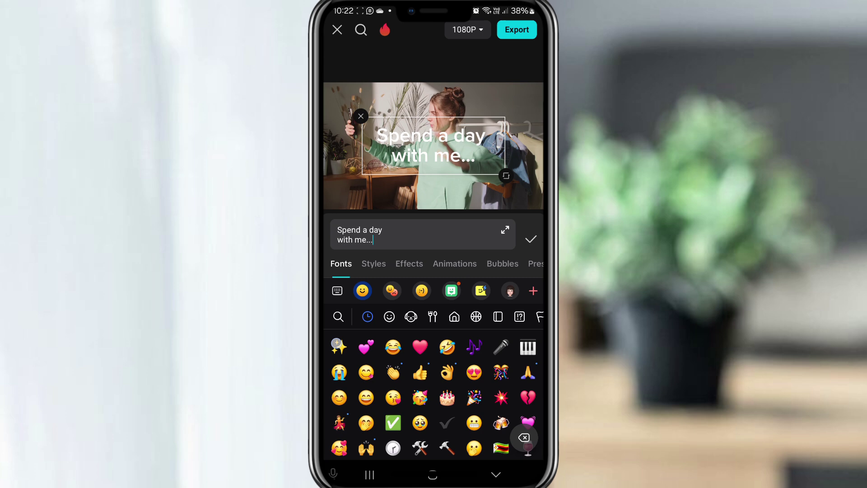
{"action": "type", "text": "✨💕"}
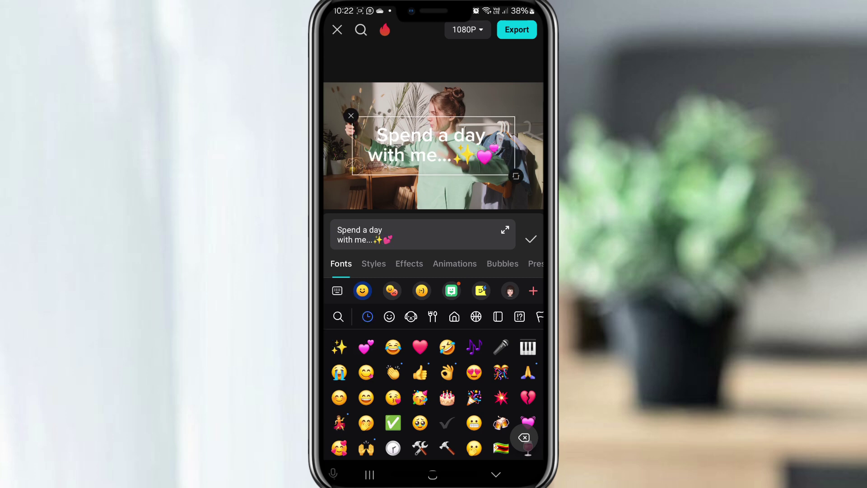
{"action": "left_click", "coordinate": [496, 474]}
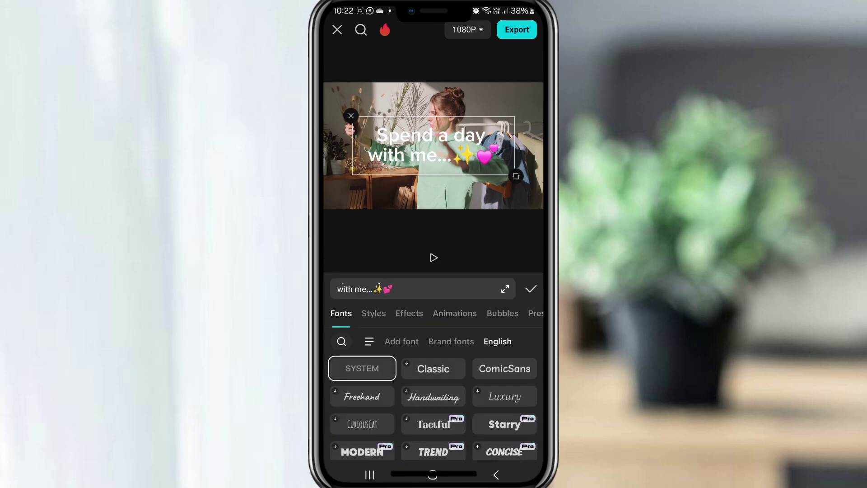
Try the Luxury and PinyonScript fonts, then set the caption to Satisfy.
{"action": "left_click", "coordinate": [504, 396]}
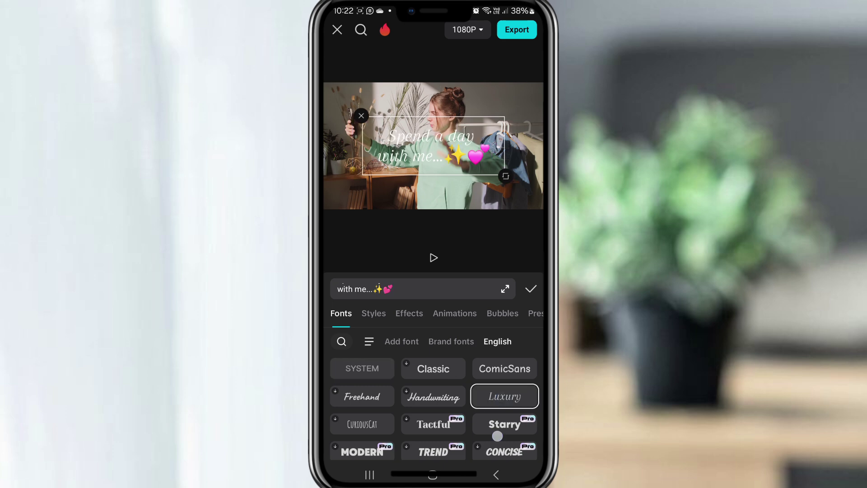
{"action": "left_click_drag", "start_coordinate": [498, 436], "coordinate": [498, 366]}
{"action": "left_click_drag", "start_coordinate": [489, 409], "coordinate": [484, 470]}
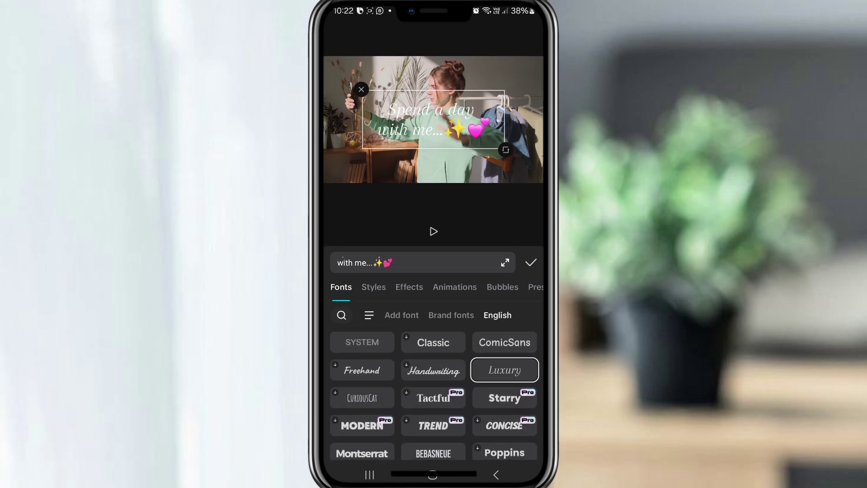
{"action": "left_click_drag", "start_coordinate": [498, 433], "coordinate": [498, 339]}
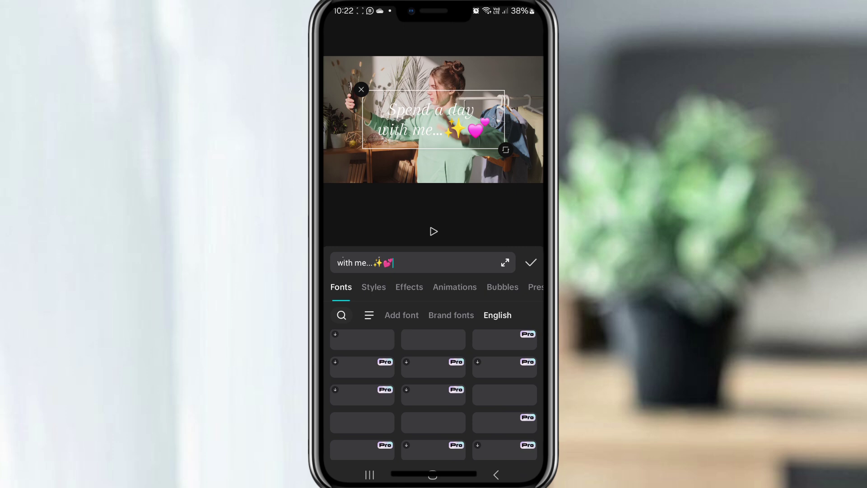
{"action": "left_click_drag", "start_coordinate": [483, 392], "coordinate": [482, 463]}
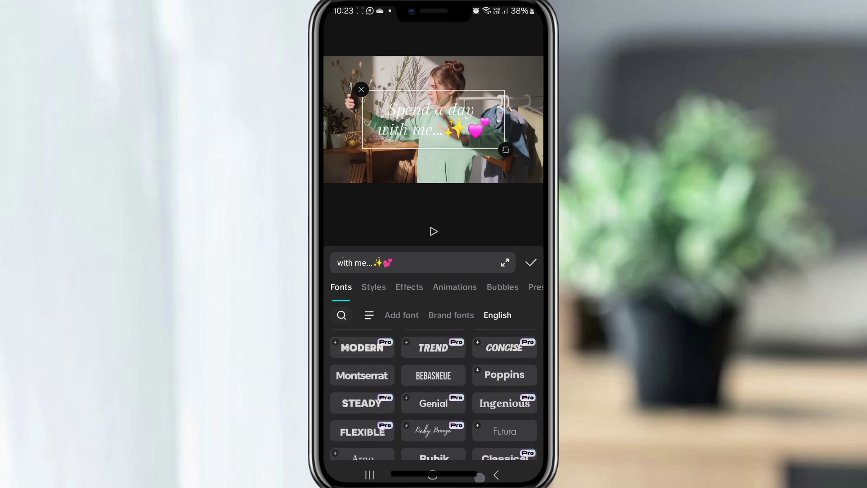
{"action": "left_click_drag", "start_coordinate": [509, 420], "coordinate": [508, 352]}
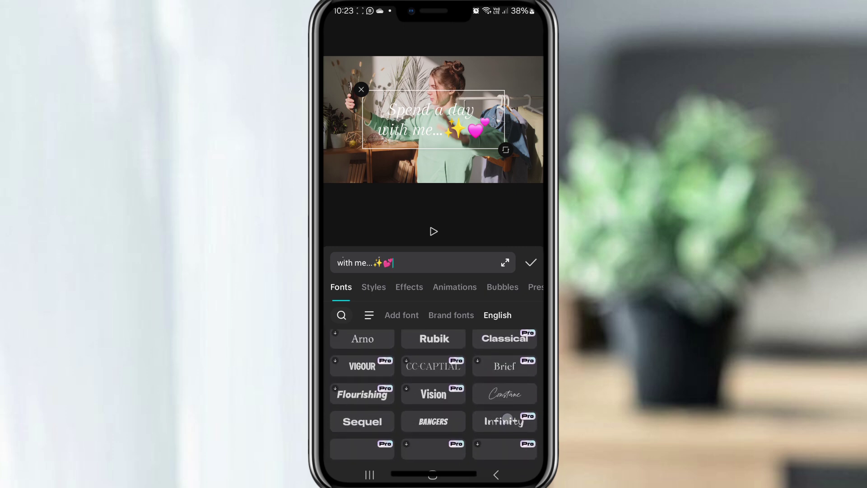
{"action": "left_click_drag", "start_coordinate": [507, 419], "coordinate": [511, 395]}
{"action": "mouse_move", "coordinate": [499, 445]}
{"action": "left_mouse_down"}
{"action": "mouse_move", "coordinate": [499, 393]}
{"action": "mouse_move", "coordinate": [503, 423]}
{"action": "mouse_move", "coordinate": [507, 395]}
{"action": "left_mouse_up"}
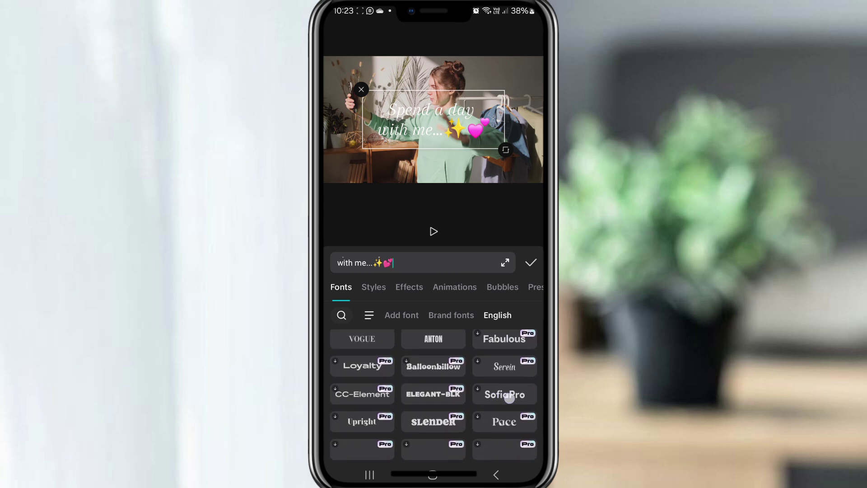
{"action": "mouse_move", "coordinate": [491, 445]}
{"action": "left_mouse_down"}
{"action": "mouse_move", "coordinate": [504, 399]}
{"action": "mouse_move", "coordinate": [505, 334]}
{"action": "left_mouse_up"}
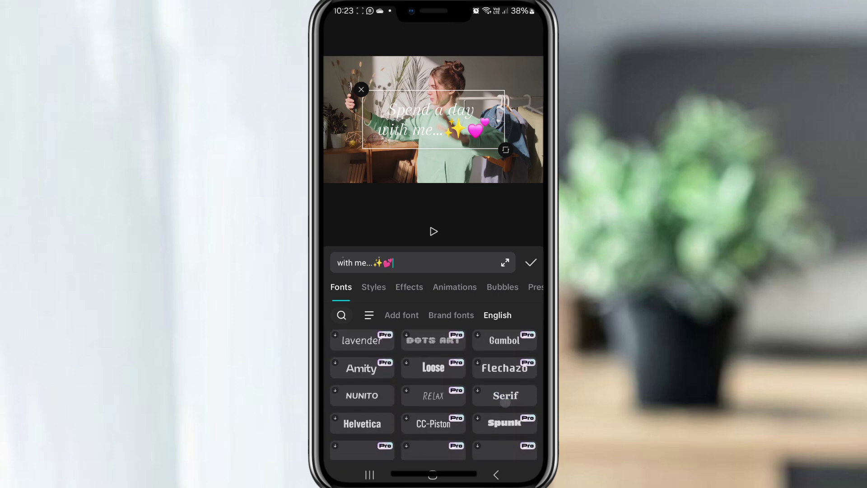
{"action": "mouse_move", "coordinate": [487, 404]}
{"action": "left_mouse_down"}
{"action": "mouse_move", "coordinate": [487, 463]}
{"action": "mouse_move", "coordinate": [508, 383]}
{"action": "left_mouse_up"}
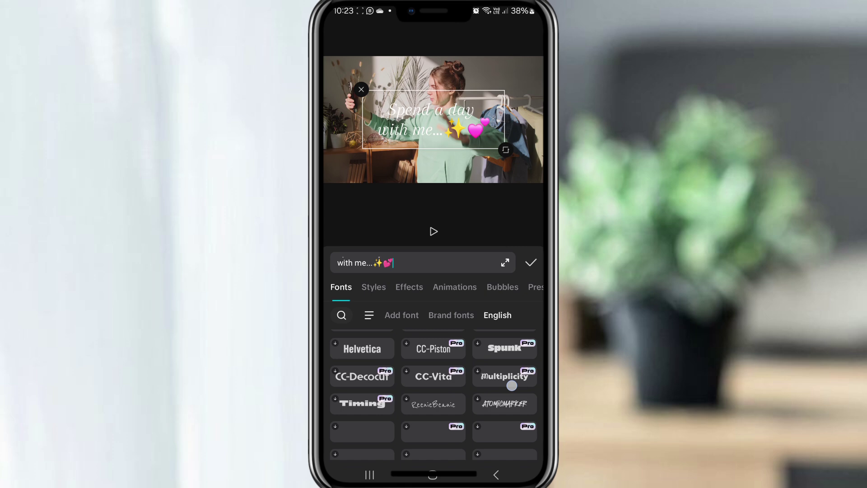
{"action": "left_click_drag", "start_coordinate": [501, 441], "coordinate": [504, 394]}
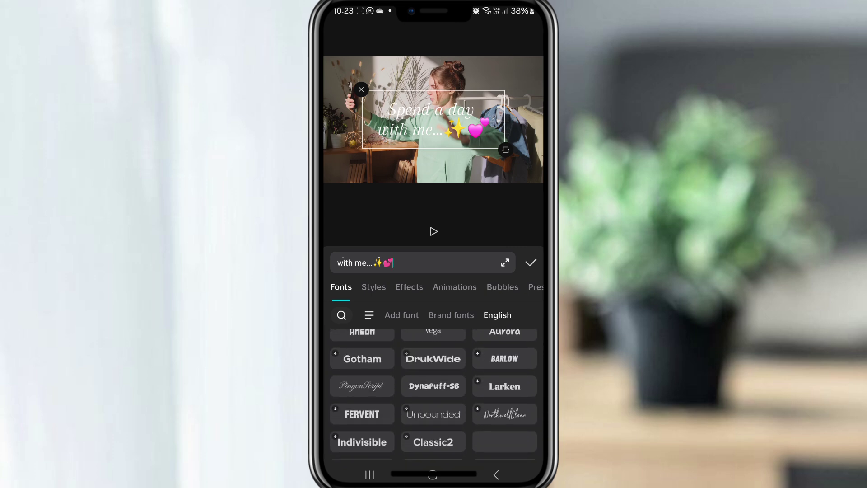
{"action": "left_click", "coordinate": [366, 387]}
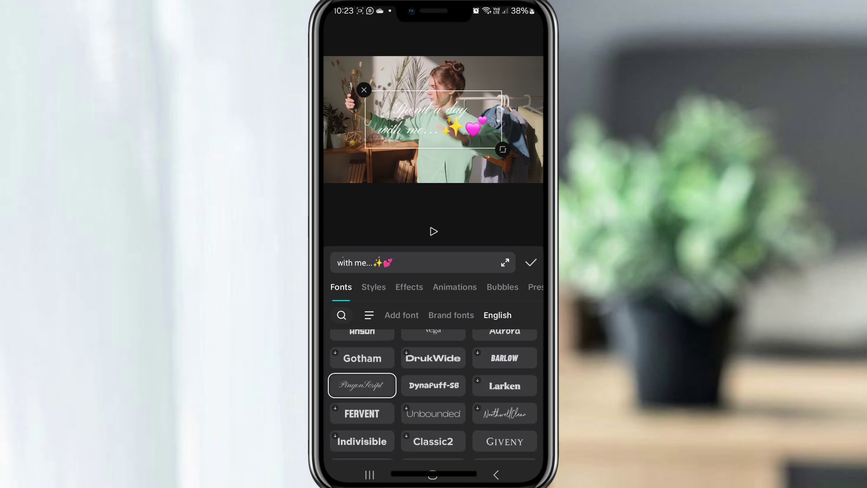
{"action": "left_click_drag", "start_coordinate": [514, 414], "coordinate": [511, 338]}
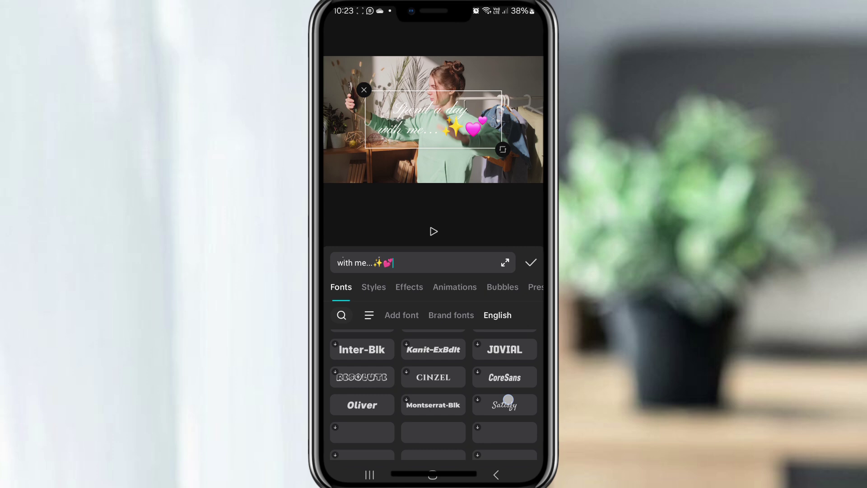
{"action": "left_click_drag", "start_coordinate": [507, 447], "coordinate": [508, 409]}
{"action": "left_click", "coordinate": [504, 357]}
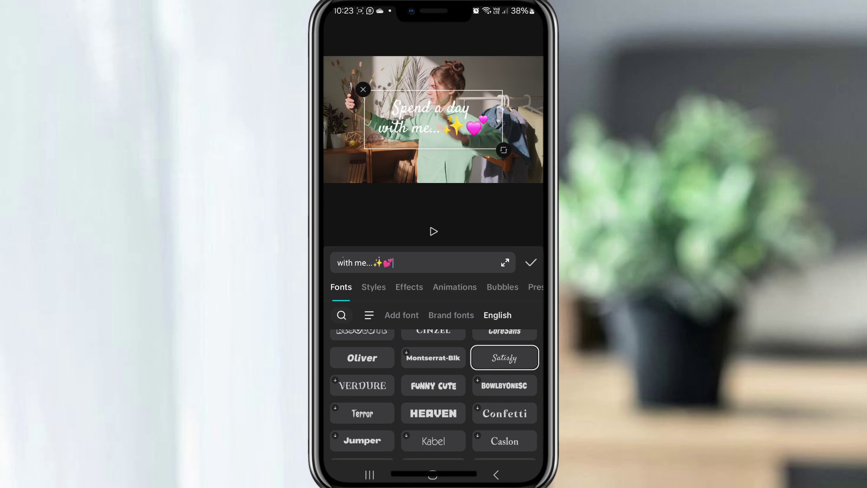
{"action": "scroll", "coordinate": [434, 395], "scroll_direction": "up", "scroll_amount": 10}
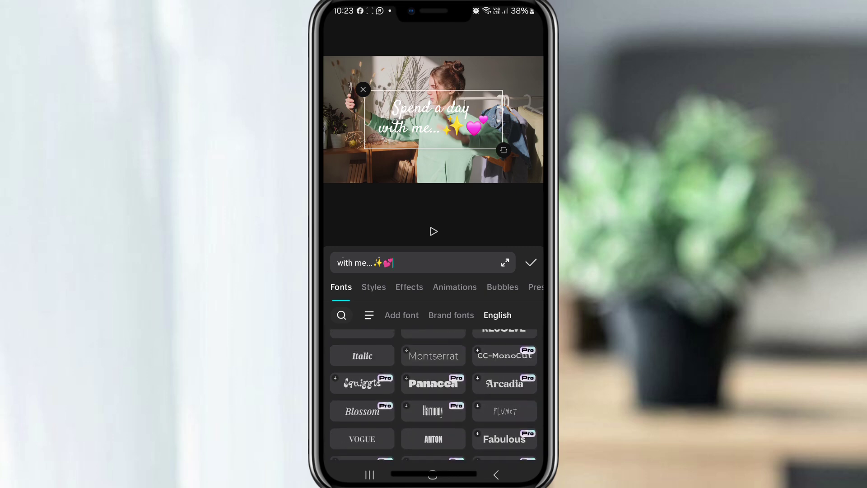
{"action": "left_click", "coordinate": [372, 287]}
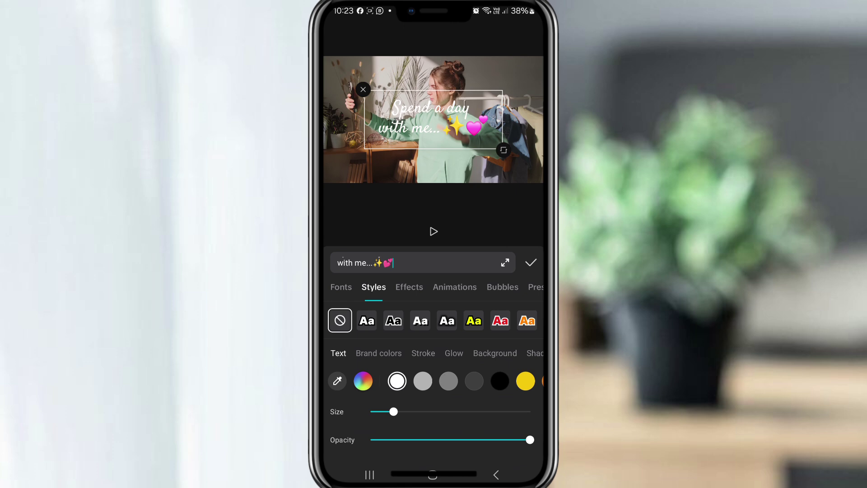
Try black, yellow, pink and magenta strokes, settling on a light pink caption stroke.
{"action": "left_click", "coordinate": [423, 352]}
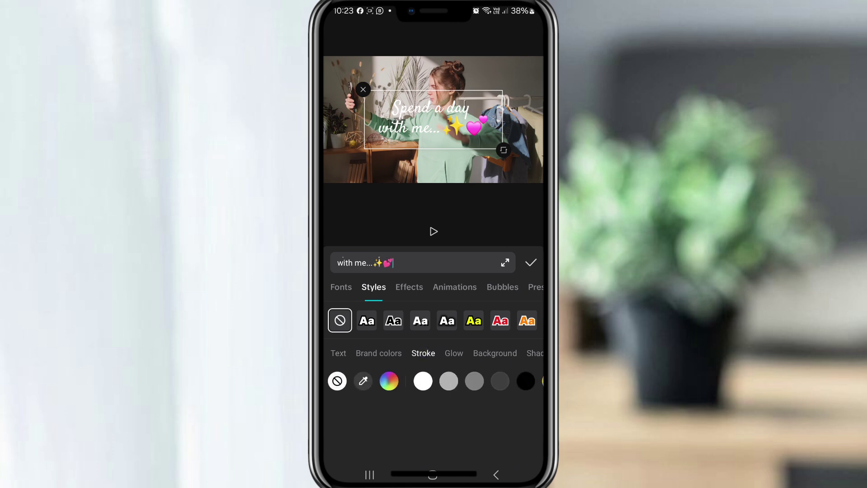
{"action": "left_click", "coordinate": [526, 381]}
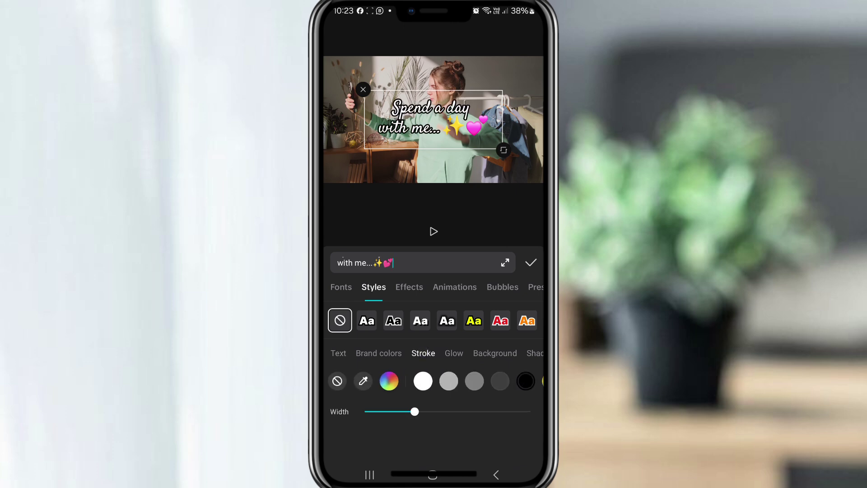
{"action": "left_click_drag", "start_coordinate": [488, 381], "coordinate": [446, 380]}
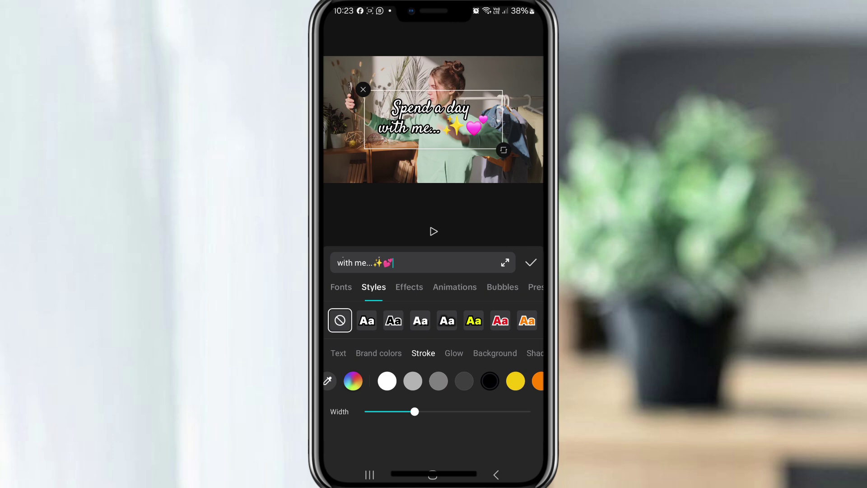
{"action": "left_click", "coordinate": [523, 381]}
{"action": "left_click", "coordinate": [512, 381]}
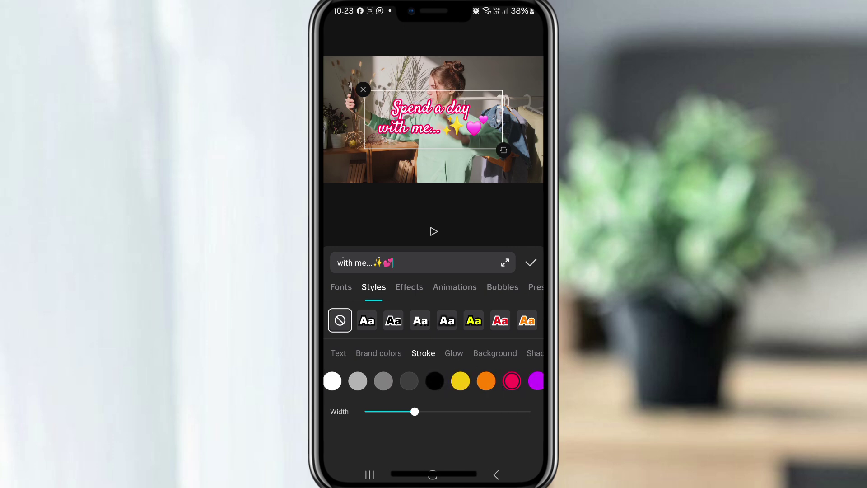
{"action": "left_click_drag", "start_coordinate": [508, 381], "coordinate": [331, 381]}
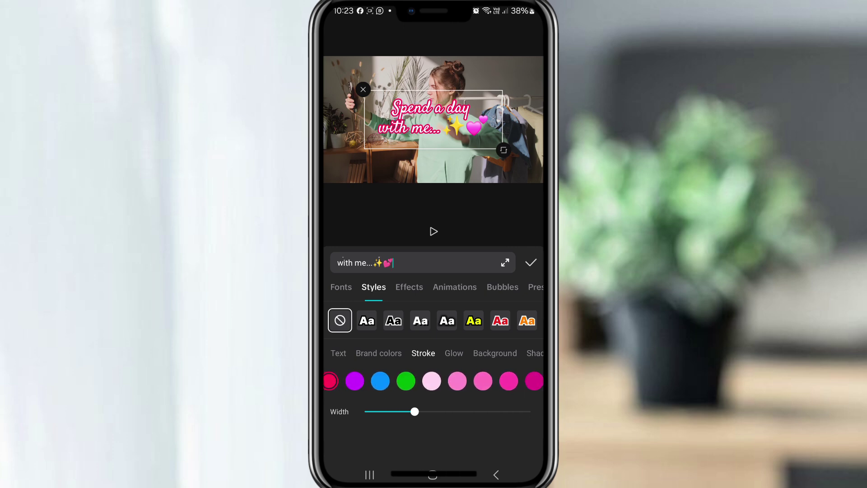
{"action": "left_click", "coordinate": [533, 381]}
{"action": "left_click", "coordinate": [507, 381]}
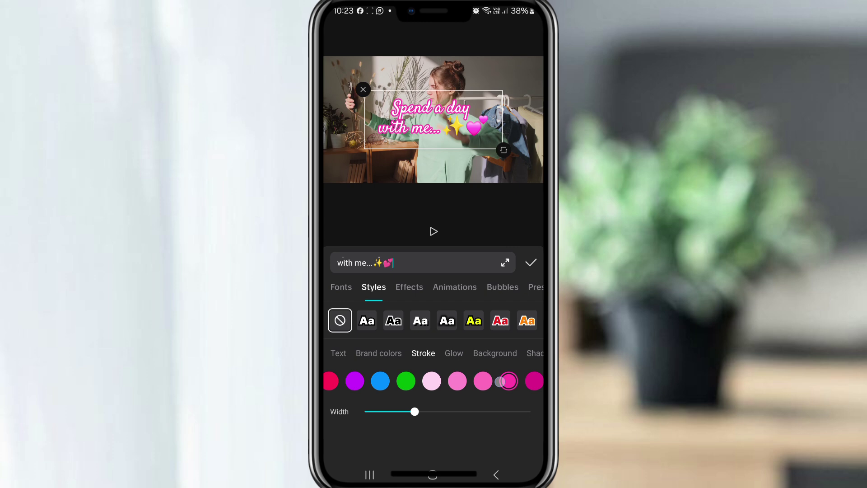
{"action": "left_click", "coordinate": [477, 380]}
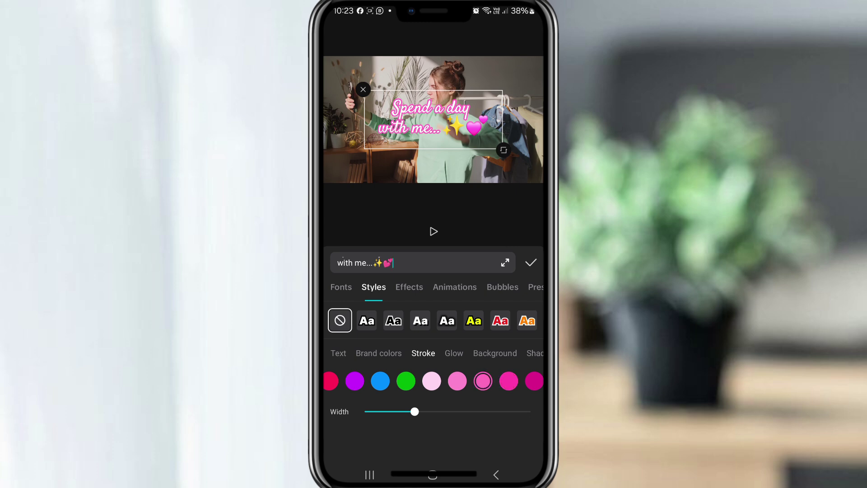
{"action": "left_click", "coordinate": [457, 380]}
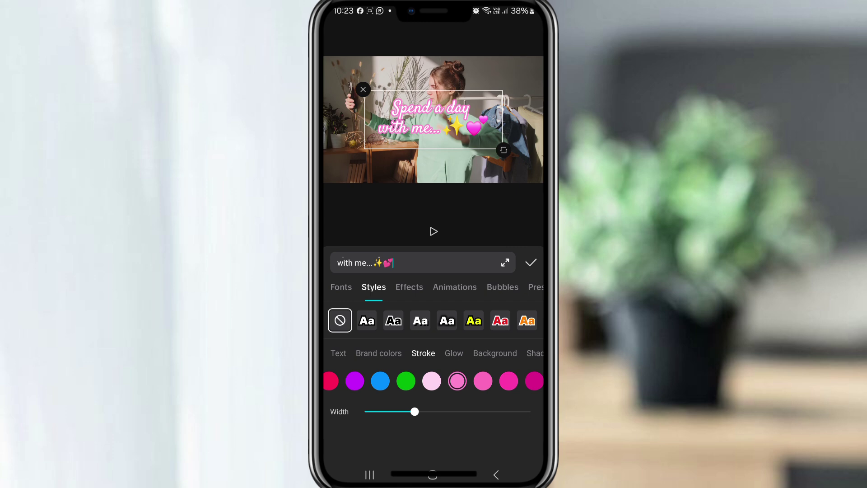
{"action": "left_click", "coordinate": [410, 287]}
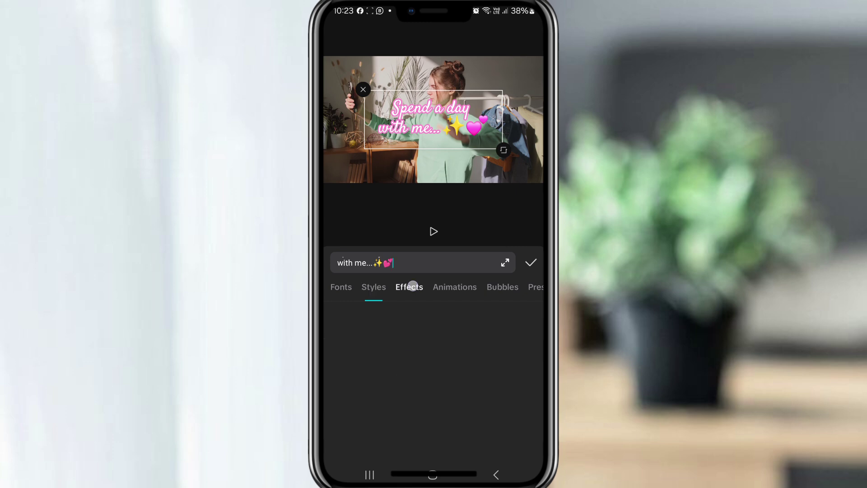
Give the caption a black shadow at about 95% opacity and confirm the styling.
{"action": "left_click", "coordinate": [376, 287]}
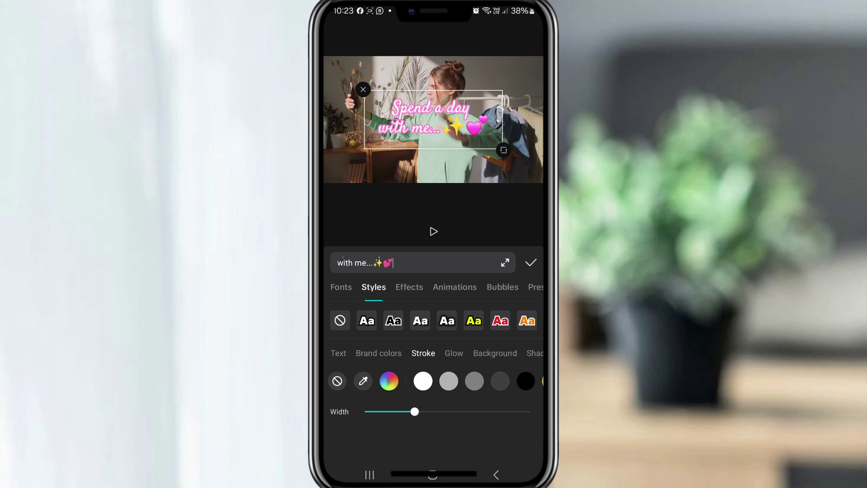
{"action": "left_click_drag", "start_coordinate": [474, 353], "coordinate": [434, 353]}
{"action": "left_click", "coordinate": [500, 353]}
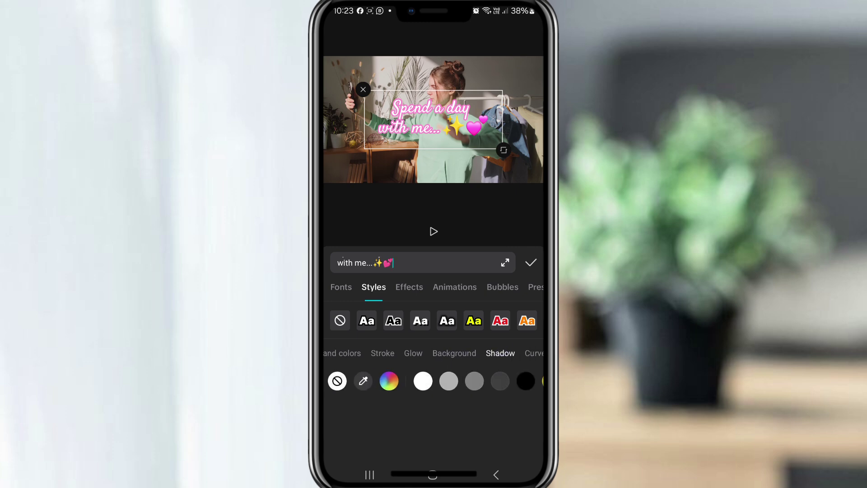
{"action": "left_click", "coordinate": [525, 381]}
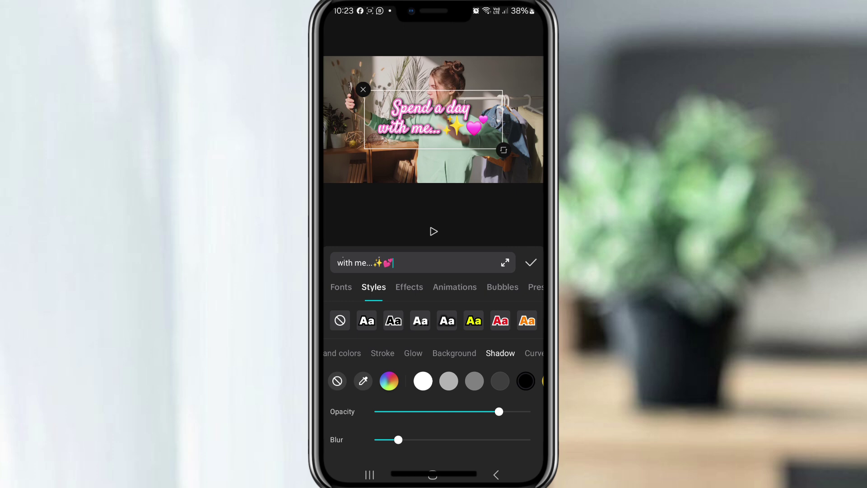
{"action": "mouse_move", "coordinate": [498, 411]}
{"action": "left_mouse_down"}
{"action": "mouse_move", "coordinate": [529, 411]}
{"action": "mouse_move", "coordinate": [523, 411]}
{"action": "left_mouse_up"}
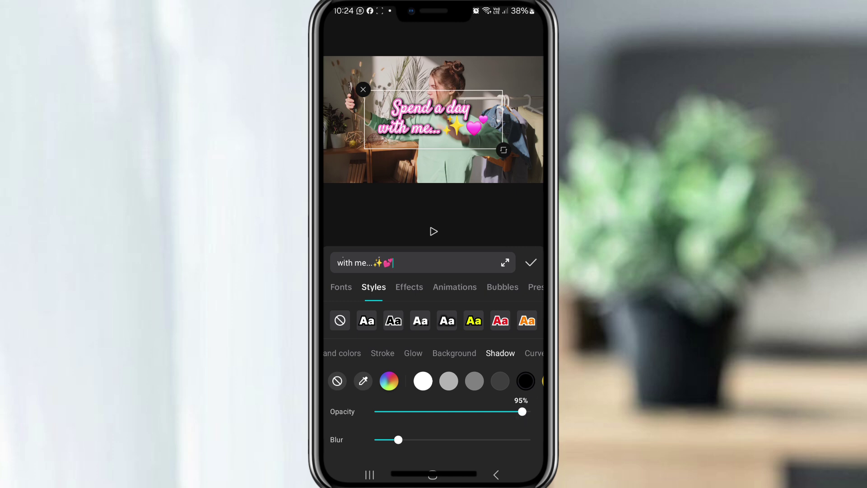
{"action": "left_click", "coordinate": [531, 262]}
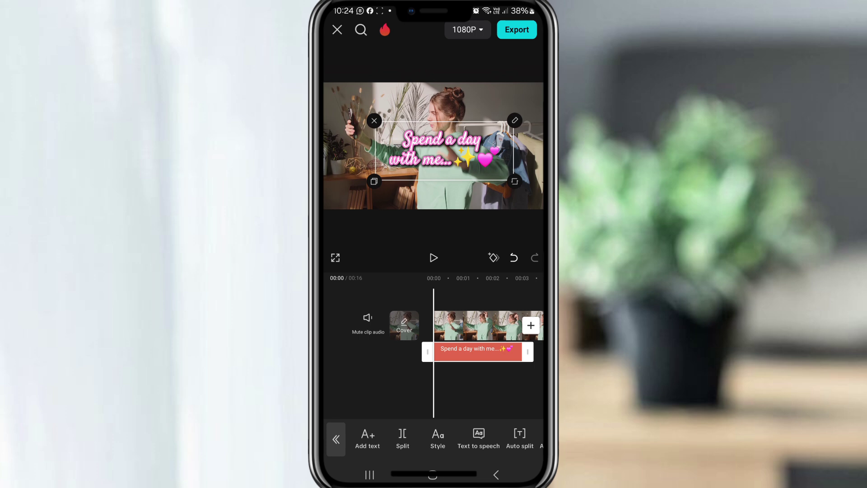
Enlarge the caption slightly and move it left and down in the preview.
{"action": "left_click_drag", "start_coordinate": [444, 151], "coordinate": [413, 159]}
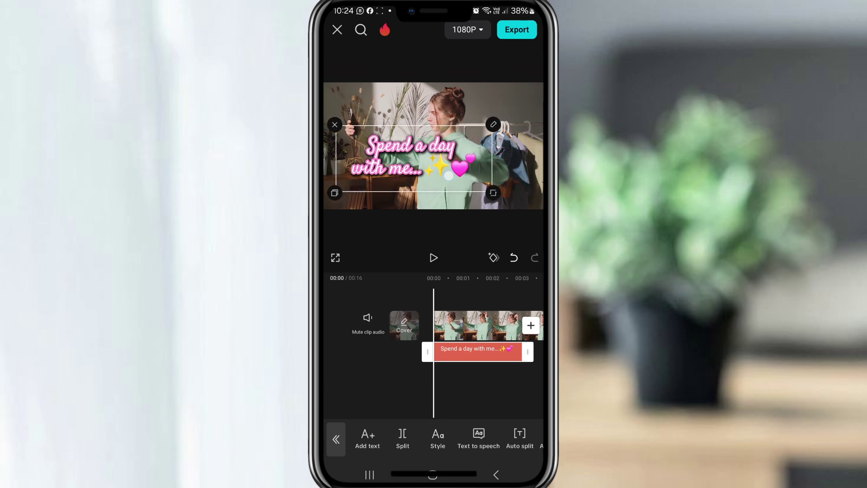
{"action": "left_click_drag", "start_coordinate": [501, 439], "coordinate": [401, 440]}
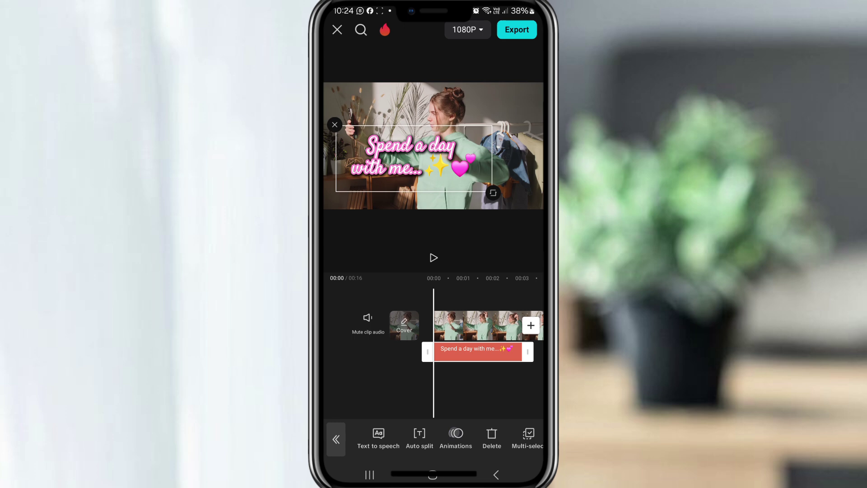
Apply a Typewriter In animation to the caption lasting about 1.6 seconds.
{"action": "left_click", "coordinate": [455, 437]}
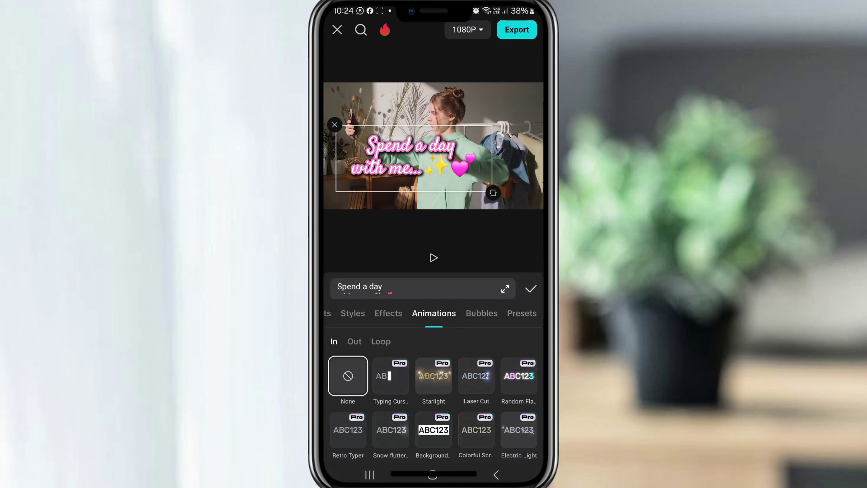
{"action": "left_click_drag", "start_coordinate": [434, 427], "coordinate": [433, 366]}
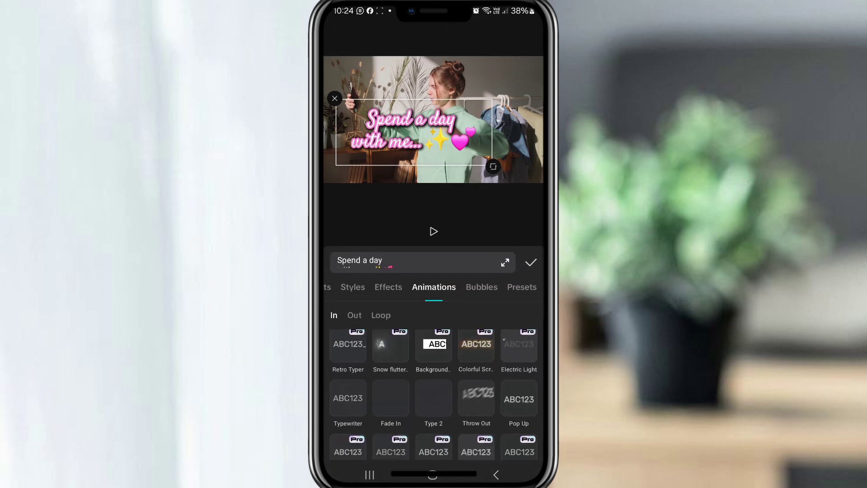
{"action": "left_click", "coordinate": [347, 400]}
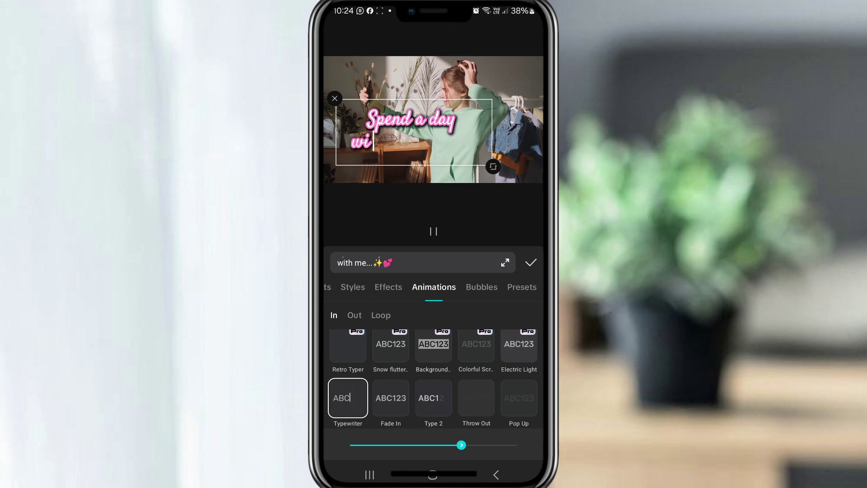
{"action": "scroll", "coordinate": [434, 379], "scroll_direction": "down", "scroll_amount": 2}
{"action": "left_click_drag", "start_coordinate": [471, 447], "coordinate": [516, 447]}
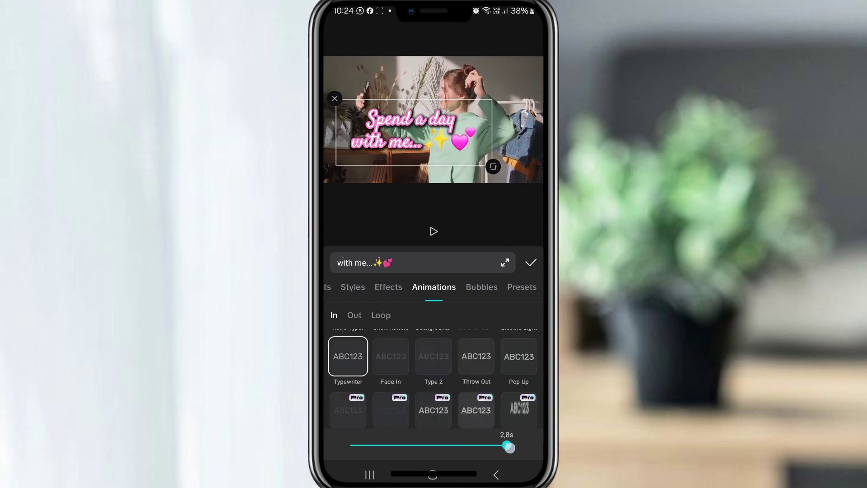
{"action": "scroll", "coordinate": [434, 379], "scroll_direction": "up", "scroll_amount": 2}
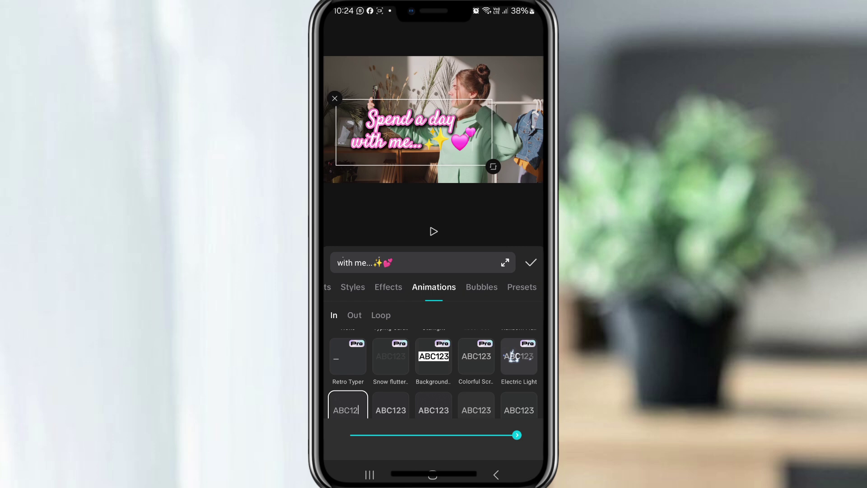
{"action": "mouse_move", "coordinate": [516, 435]}
{"action": "left_mouse_down"}
{"action": "mouse_move", "coordinate": [388, 434]}
{"action": "mouse_move", "coordinate": [421, 436]}
{"action": "left_mouse_up"}
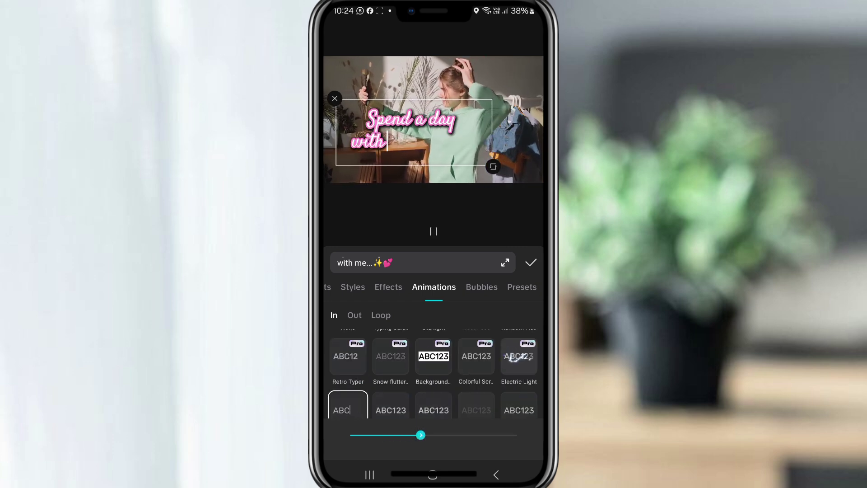
{"action": "scroll", "coordinate": [434, 373], "scroll_direction": "down", "scroll_amount": 2}
{"action": "left_click_drag", "start_coordinate": [421, 435], "coordinate": [437, 435]}
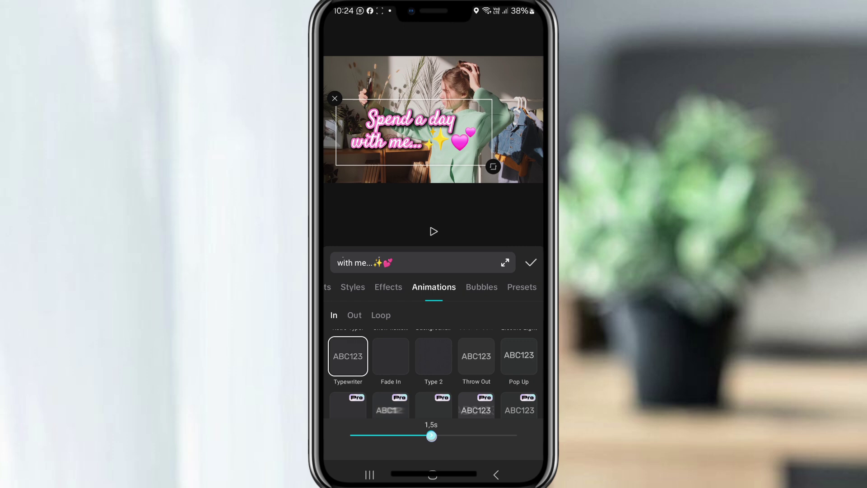
{"action": "scroll", "coordinate": [433, 373], "scroll_direction": "up", "scroll_amount": 1}
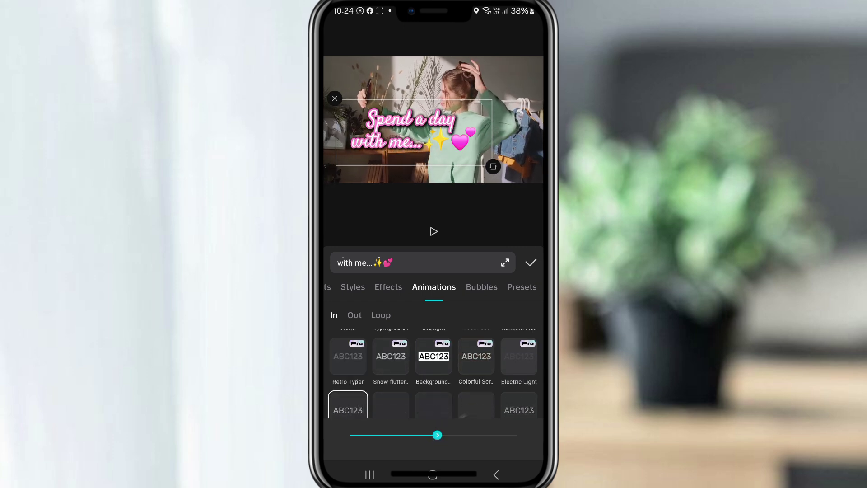
{"action": "left_click", "coordinate": [530, 262]}
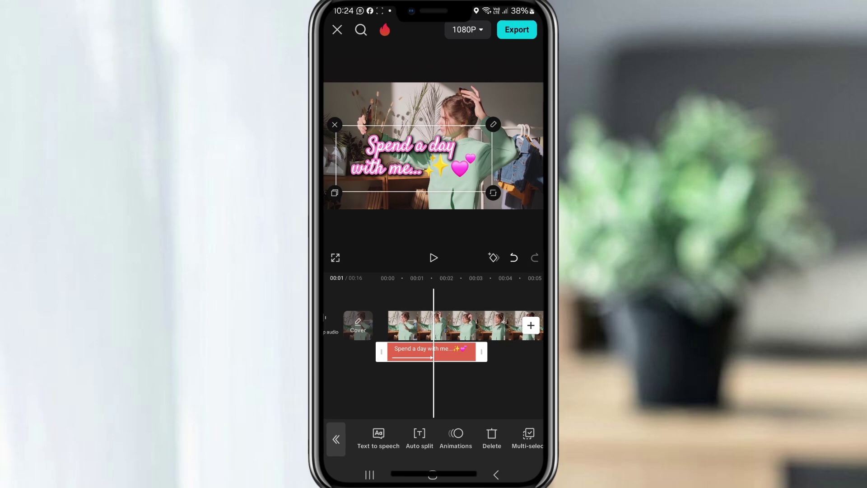
{"action": "left_click_drag", "start_coordinate": [488, 325], "coordinate": [399, 325]}
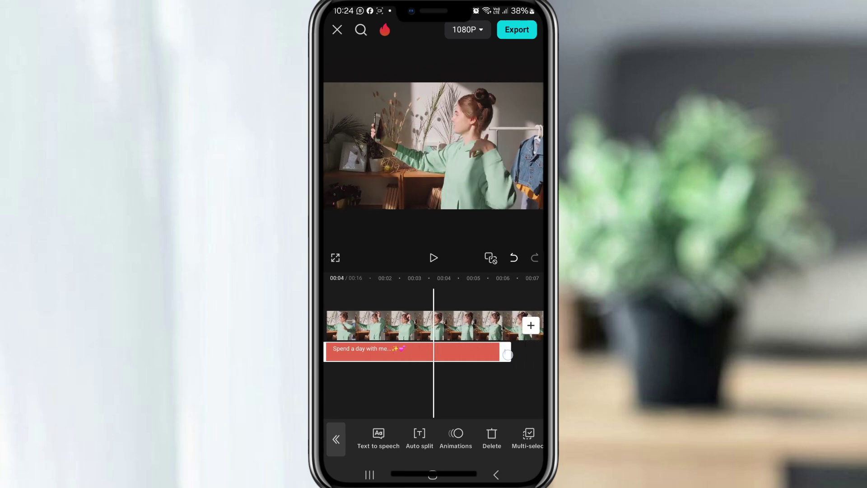
{"action": "mouse_move", "coordinate": [507, 354]}
{"action": "left_mouse_down"}
{"action": "mouse_move", "coordinate": [405, 358]}
{"action": "mouse_move", "coordinate": [443, 358]}
{"action": "left_mouse_up"}
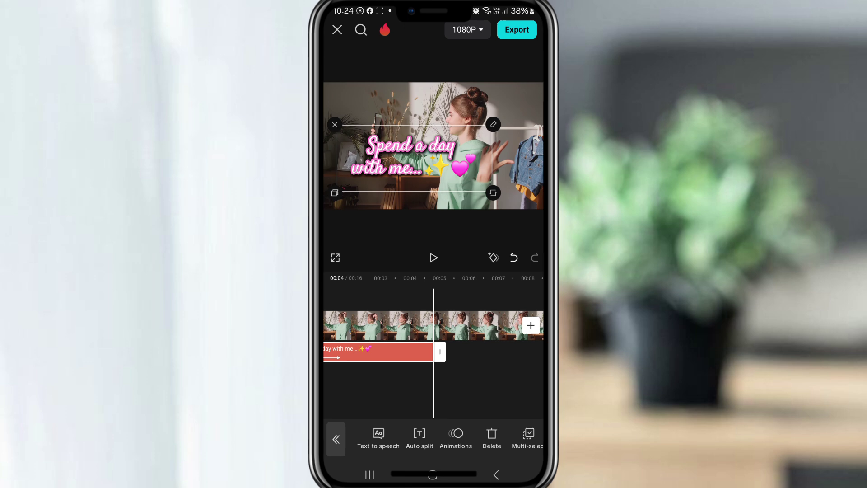
Drag the 'Spend a day with me...' caption down and left in the preview.
{"action": "mouse_move", "coordinate": [420, 169]}
{"action": "left_mouse_down"}
{"action": "mouse_move", "coordinate": [394, 193]}
{"action": "mouse_move", "coordinate": [389, 162]}
{"action": "left_mouse_up"}
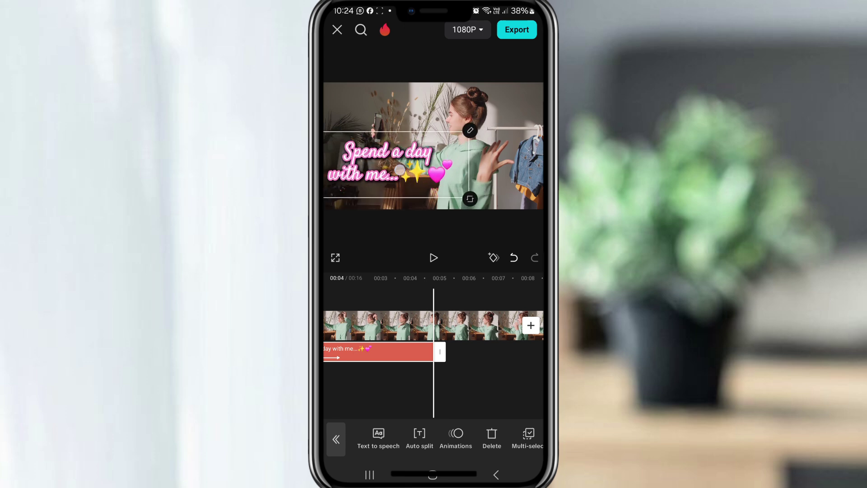
{"action": "left_click_drag", "start_coordinate": [434, 381], "coordinate": [523, 382]}
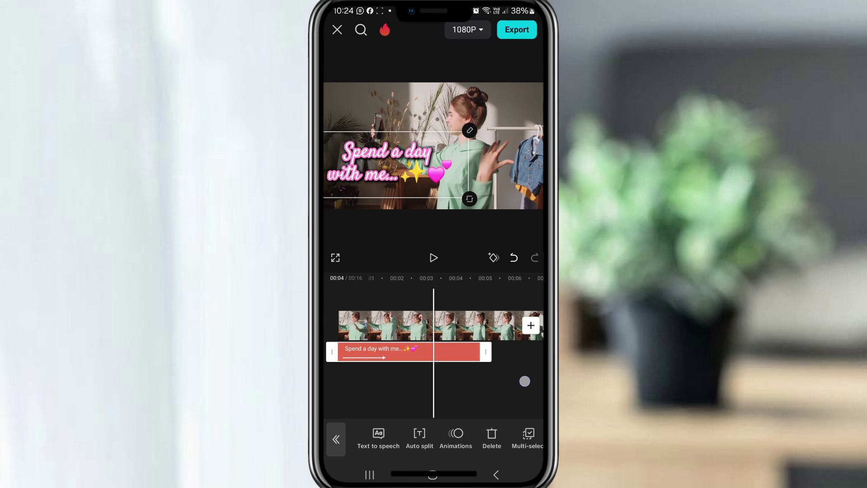
Search Sound FX for 'typing' and add 'Realistic sound effects for typing on keyboard'.
{"action": "left_click", "coordinate": [475, 393]}
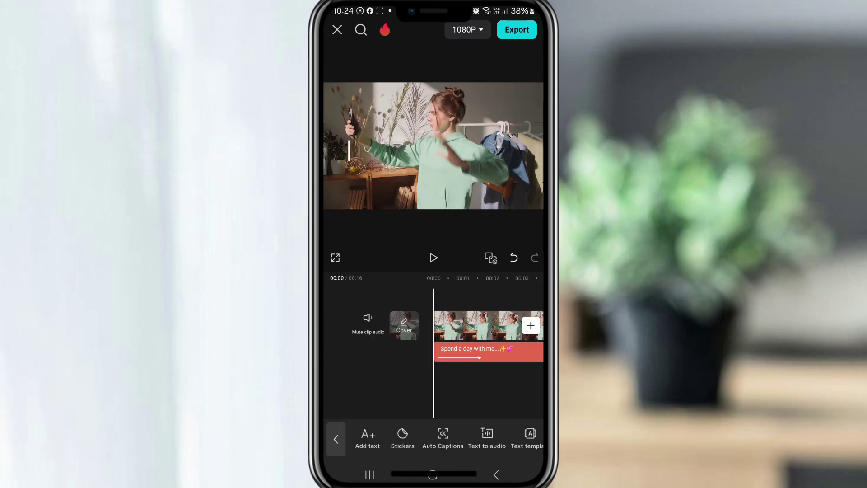
{"action": "left_click", "coordinate": [335, 439]}
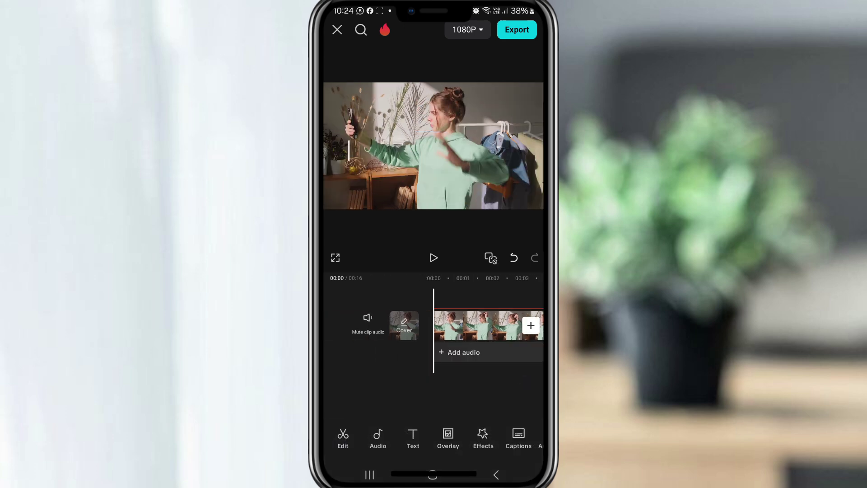
{"action": "left_click", "coordinate": [377, 438]}
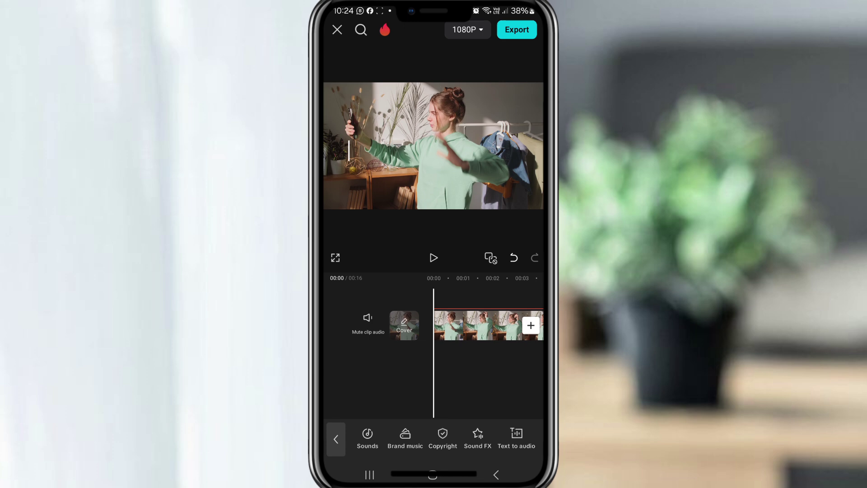
{"action": "left_click", "coordinate": [477, 438]}
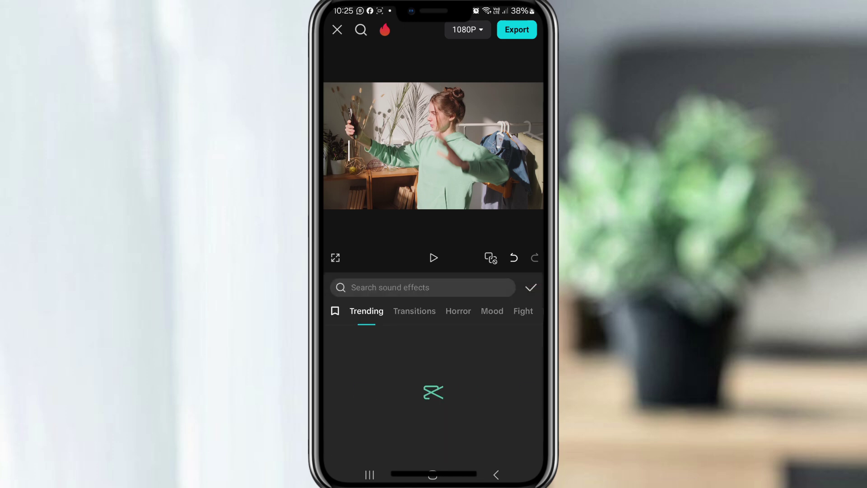
{"action": "left_click", "coordinate": [407, 288]}
{"action": "type", "text": "typ"}
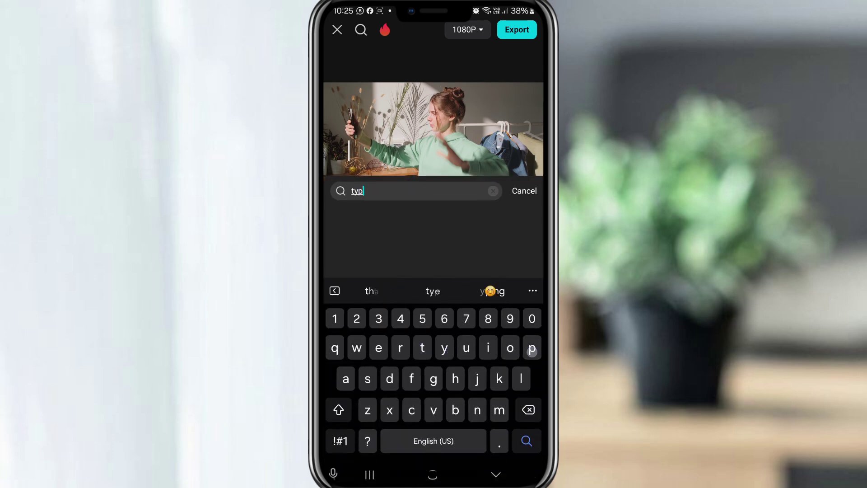
{"action": "type", "text": "i"}
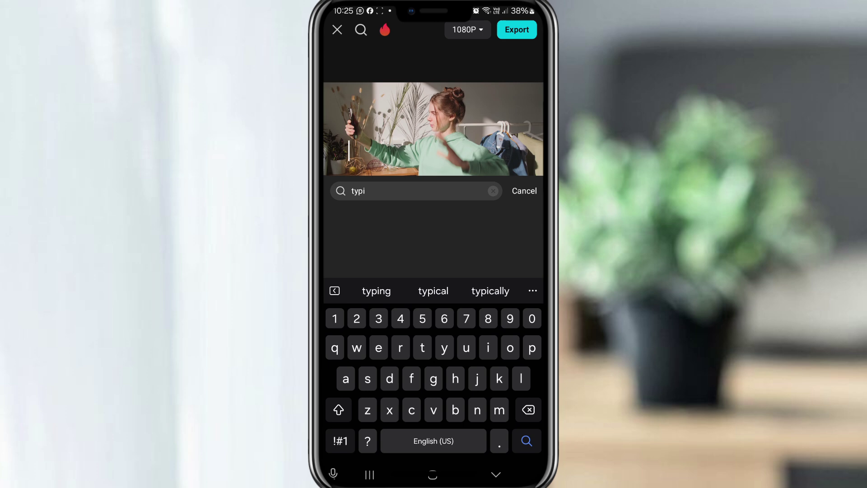
{"action": "type", "text": "ng"}
{"action": "left_click", "coordinate": [527, 441]}
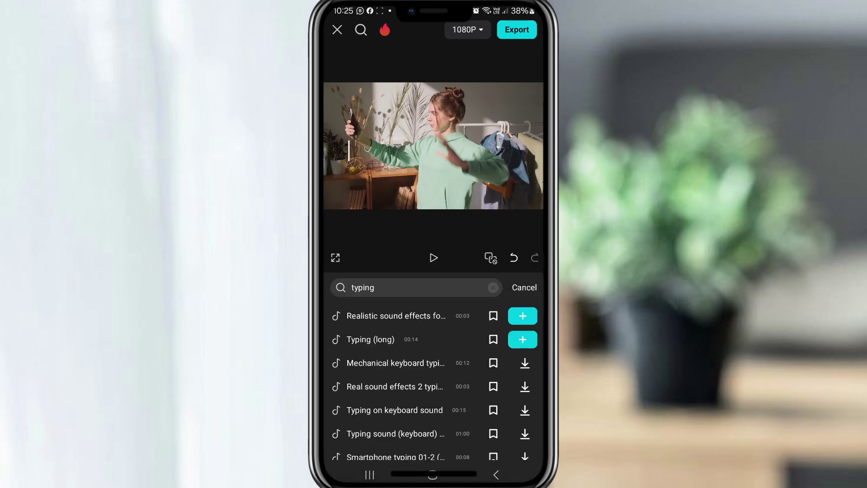
{"action": "left_click", "coordinate": [379, 314]}
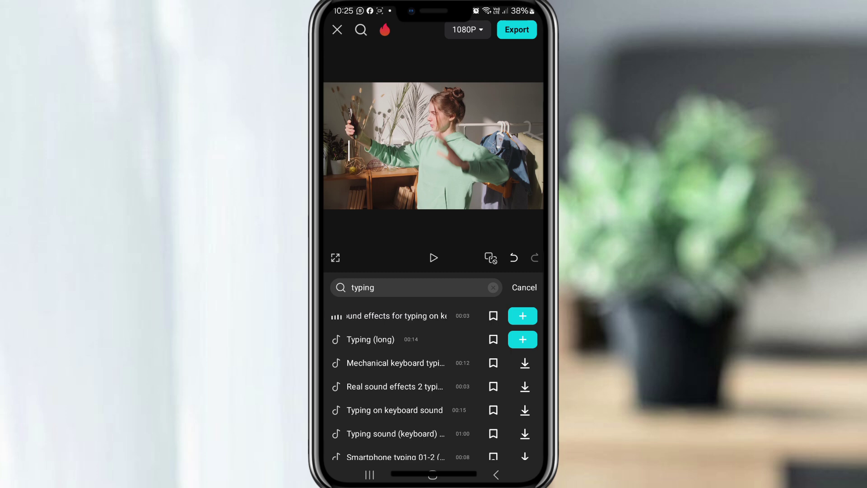
{"action": "left_click", "coordinate": [370, 338]}
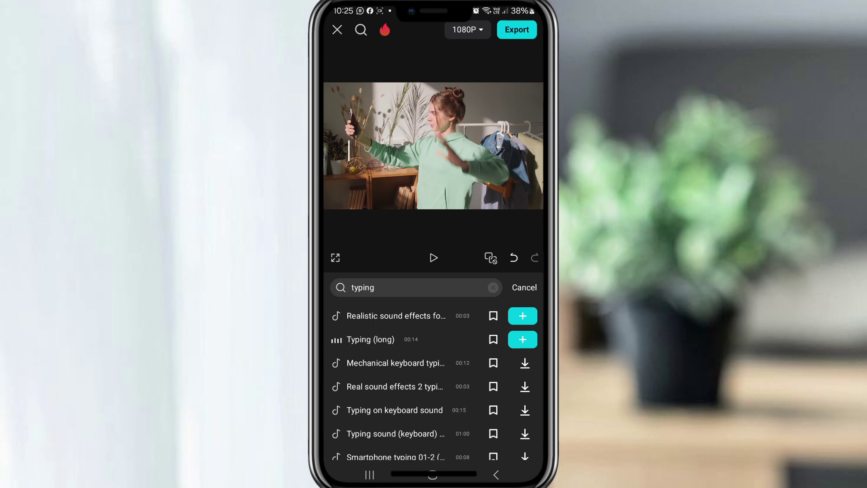
{"action": "left_click", "coordinate": [378, 315]}
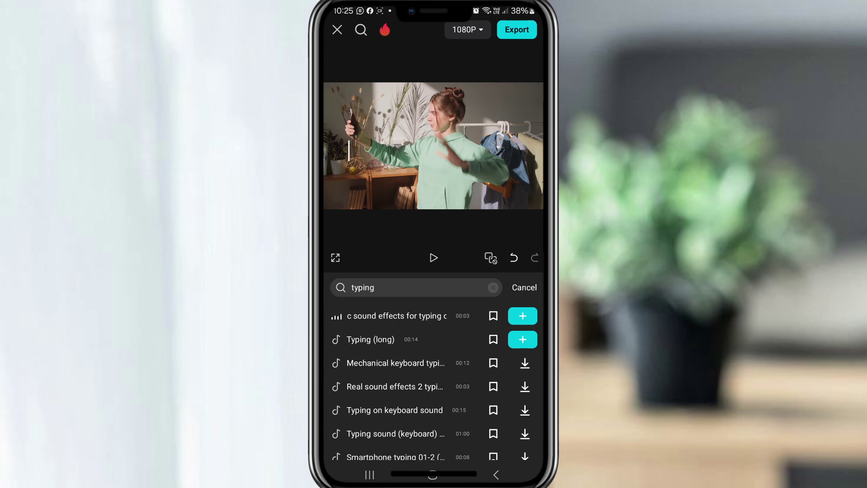
{"action": "left_click", "coordinate": [522, 315]}
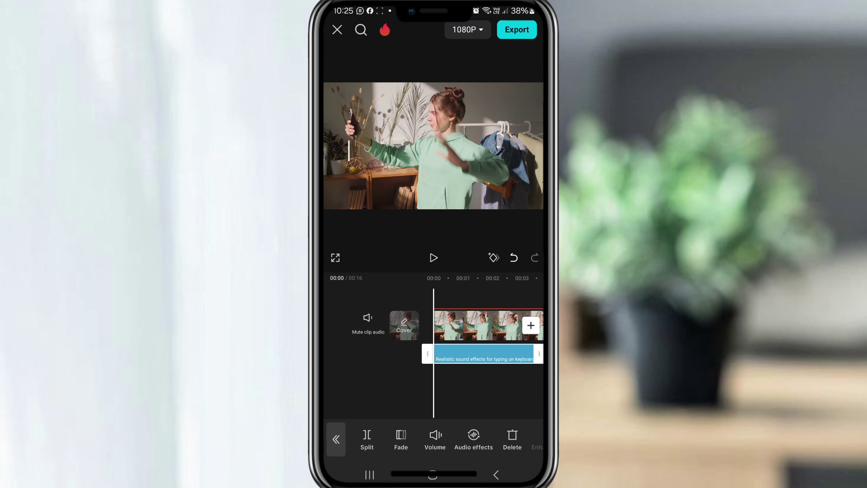
Split the typing sound where the caption finishes and delete the remainder.
{"action": "mouse_move", "coordinate": [479, 398]}
{"action": "left_mouse_down"}
{"action": "mouse_move", "coordinate": [435, 404]}
{"action": "mouse_move", "coordinate": [461, 401]}
{"action": "left_mouse_up"}
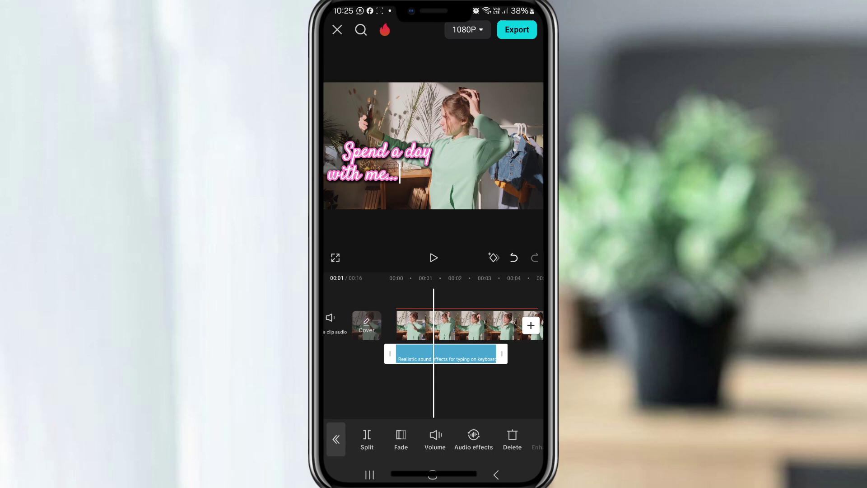
{"action": "left_click", "coordinate": [366, 439]}
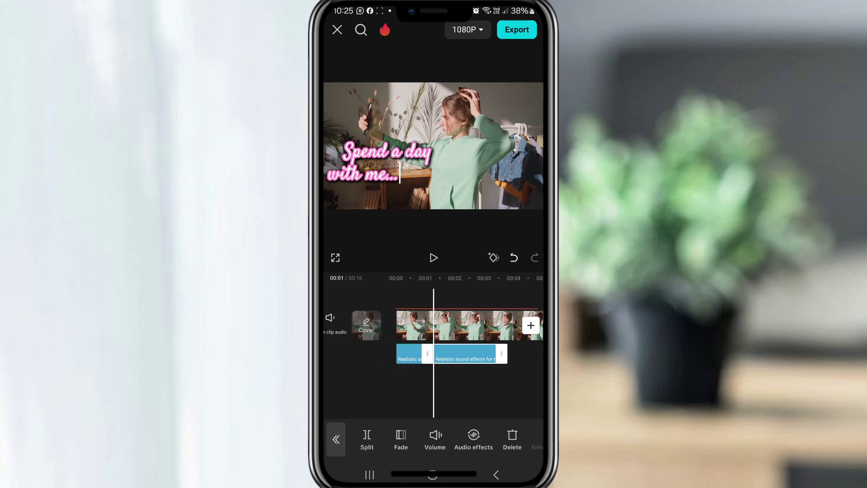
{"action": "left_click", "coordinate": [511, 439]}
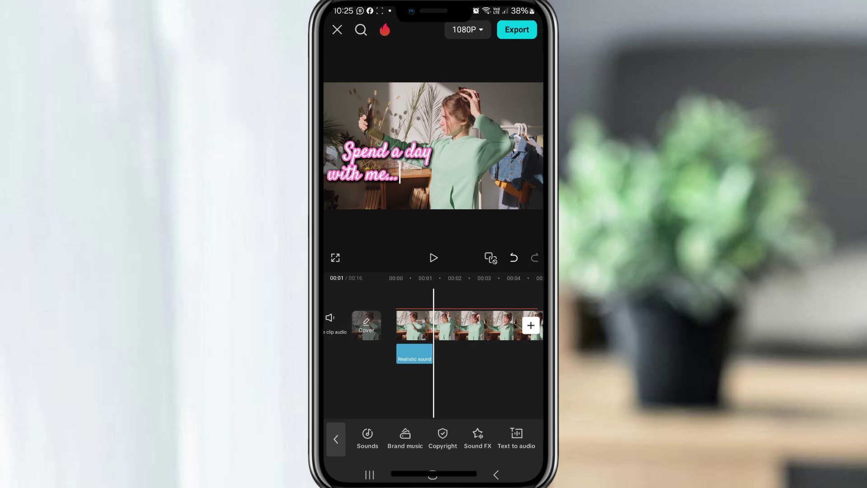
{"action": "left_click_drag", "start_coordinate": [473, 392], "coordinate": [511, 385]}
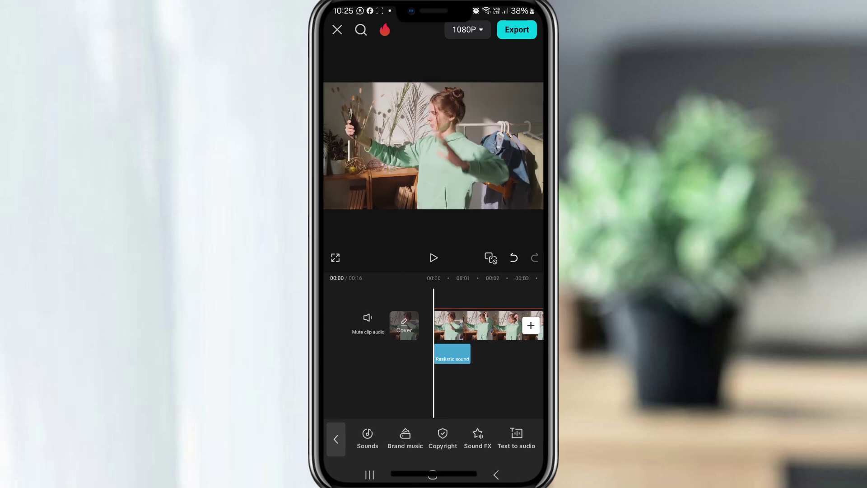
{"action": "left_click", "coordinate": [433, 257]}
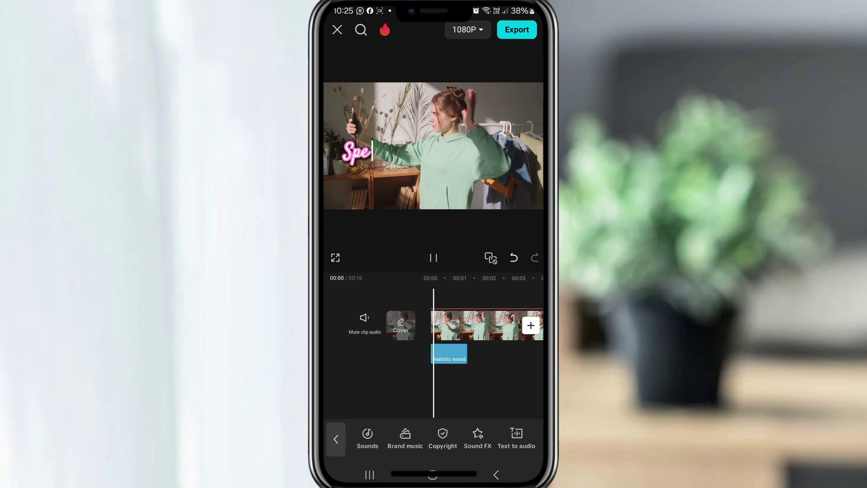